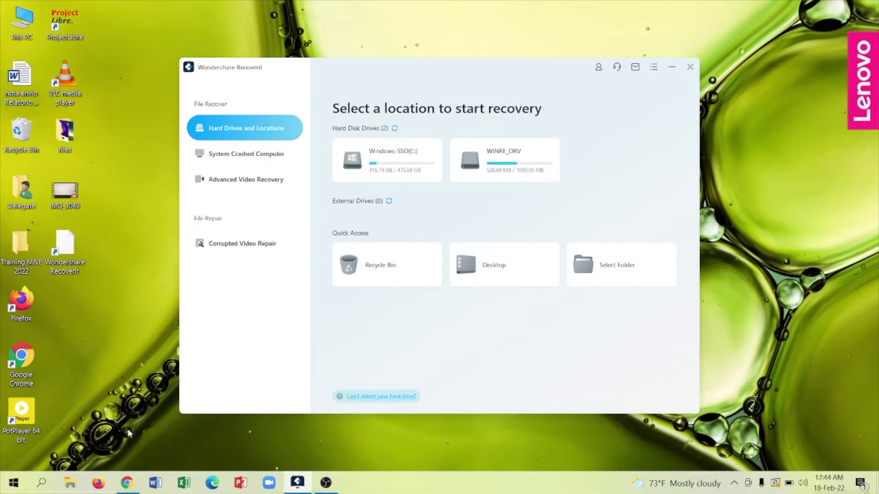
Step: Switch to Chrome, download the Recoverit installer from the Wondershare Recoverit page and open the downloaded setup file
left_click(127, 482)
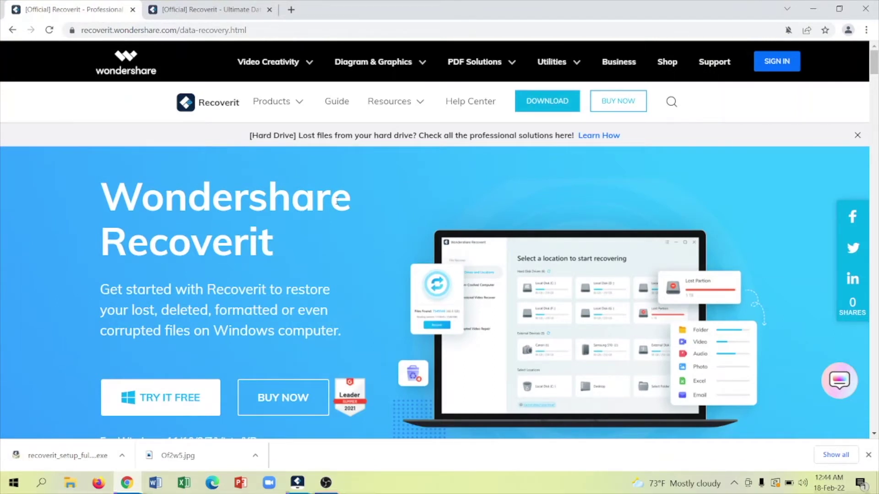
left_click(553, 101)
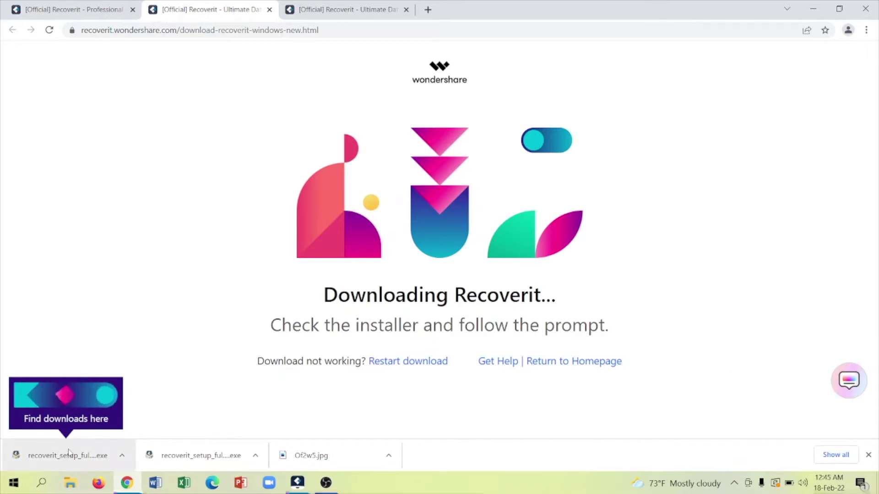
left_click(68, 453)
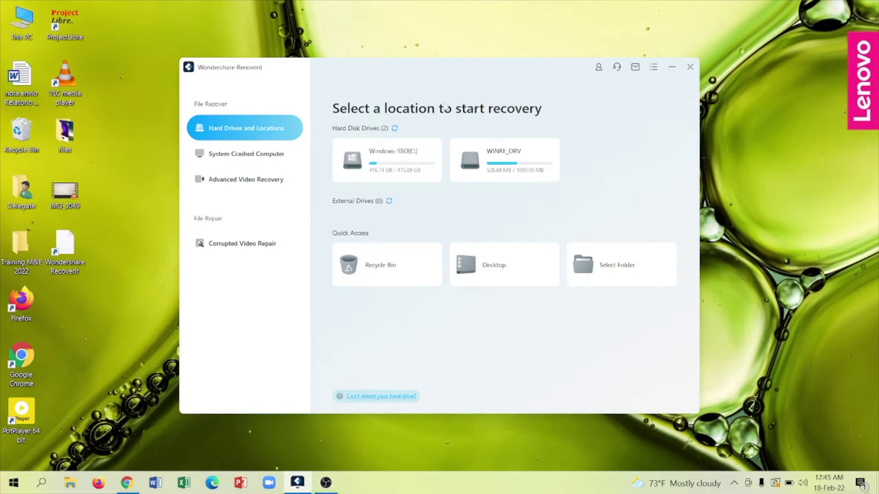
Step: Examine the available recovery locations and browse drive C:'s folder tree, including Program Files, in the location selection dialog
mouse_move(403, 158)
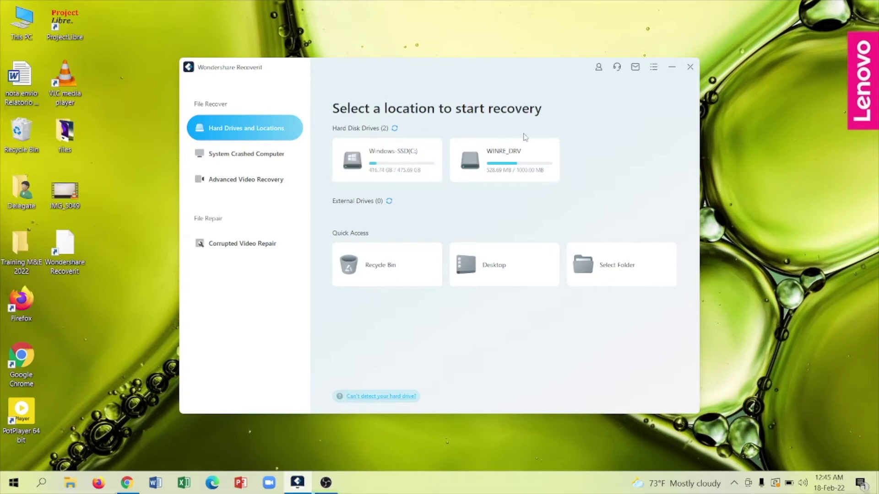
mouse_move(516, 138)
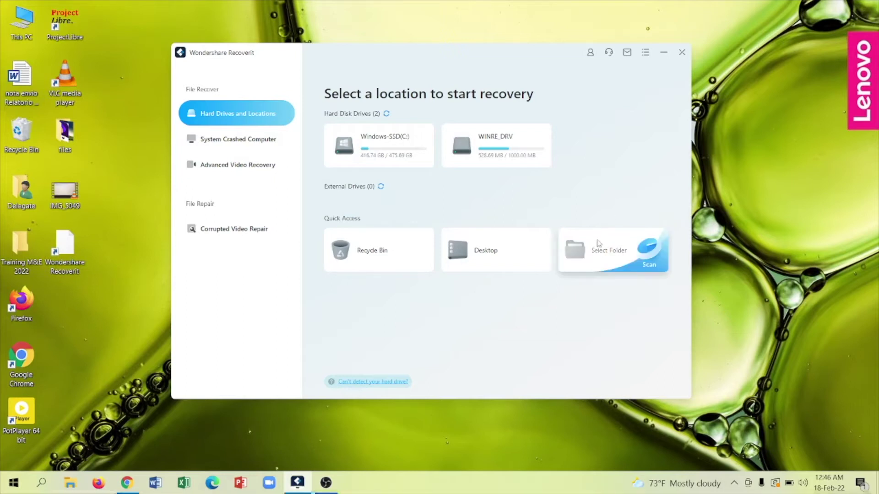
mouse_move(602, 256)
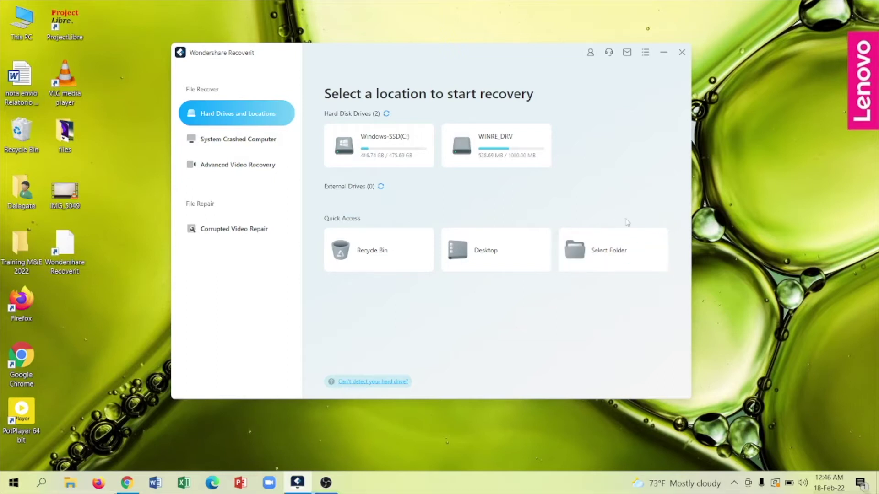
left_click(619, 253)
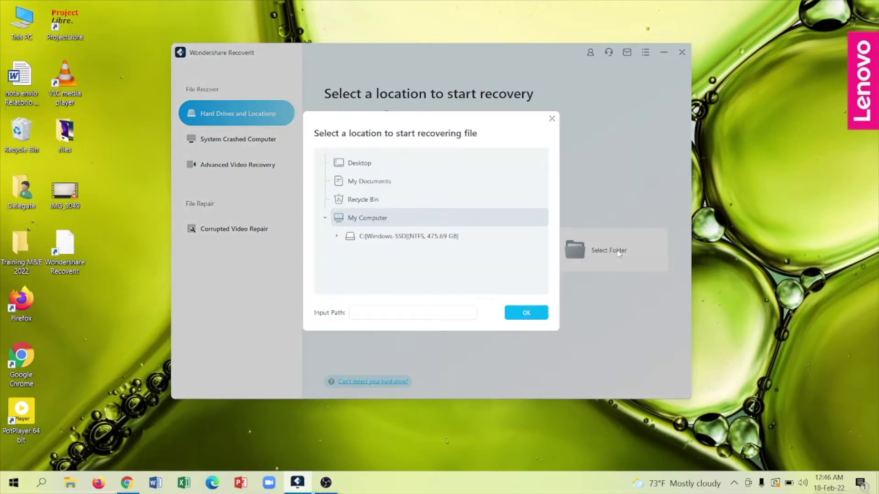
left_click(337, 237)
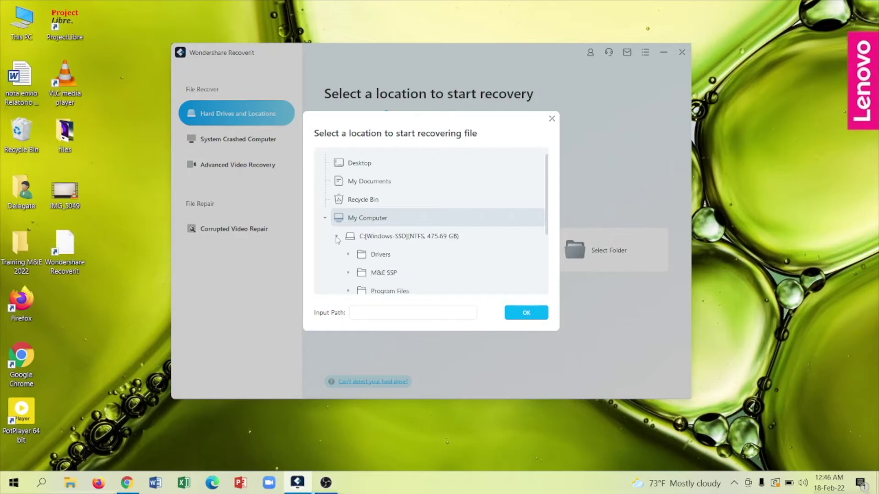
scroll(399, 211, "down", 2)
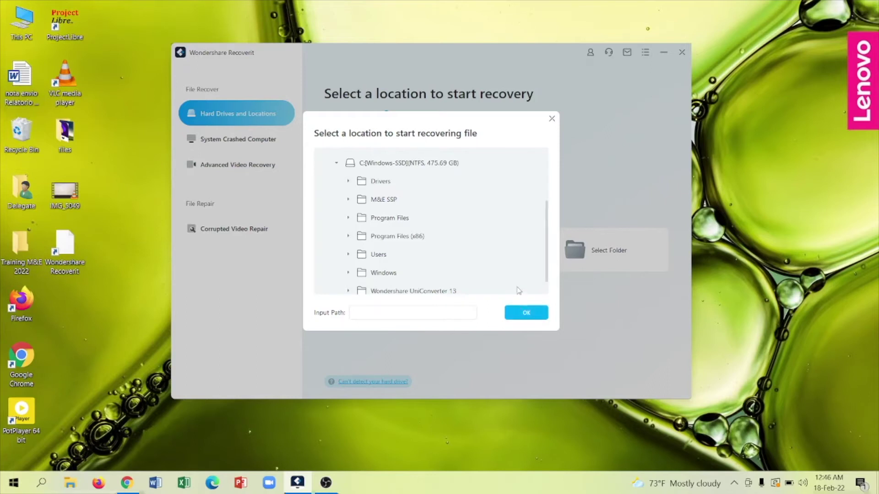
left_click(390, 311)
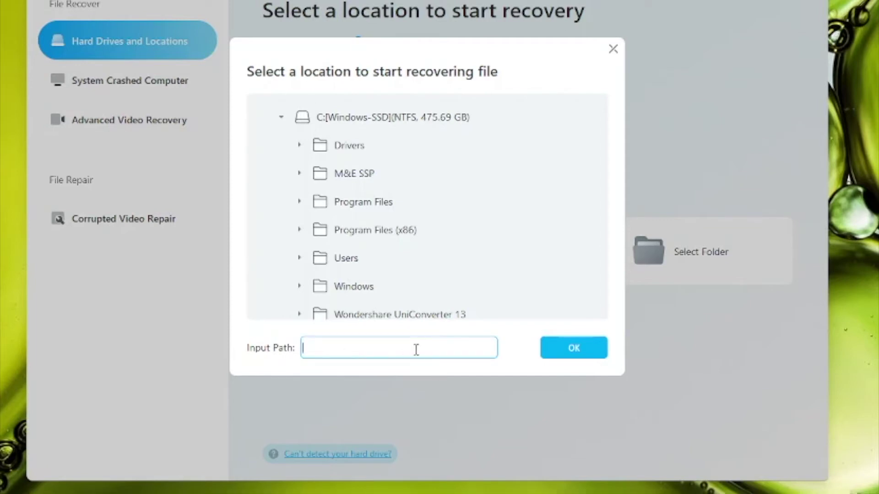
left_click(299, 202)
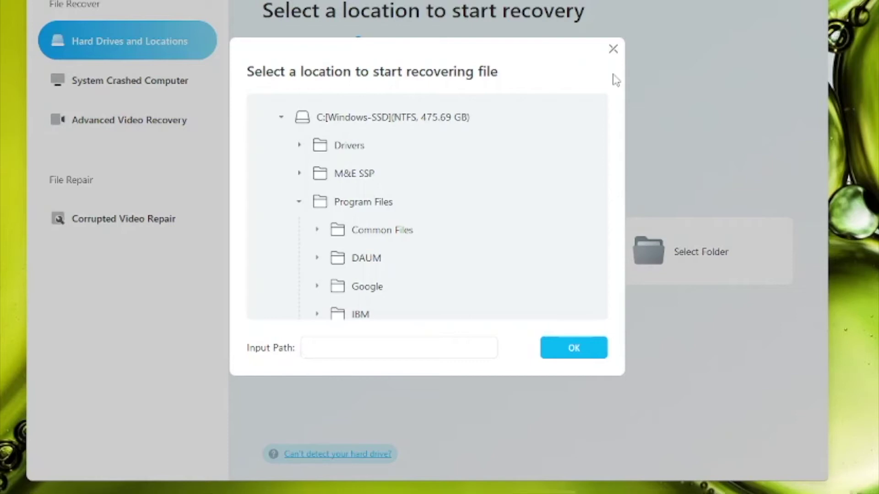
left_click(613, 50)
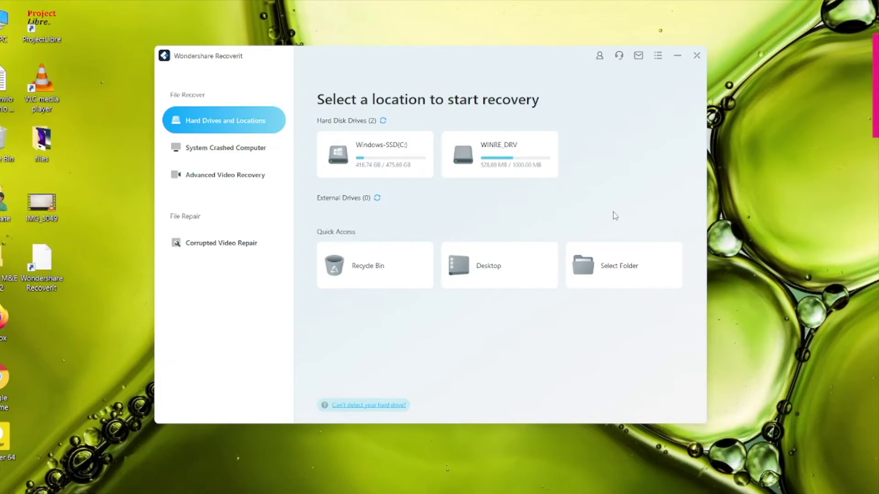
mouse_move(394, 170)
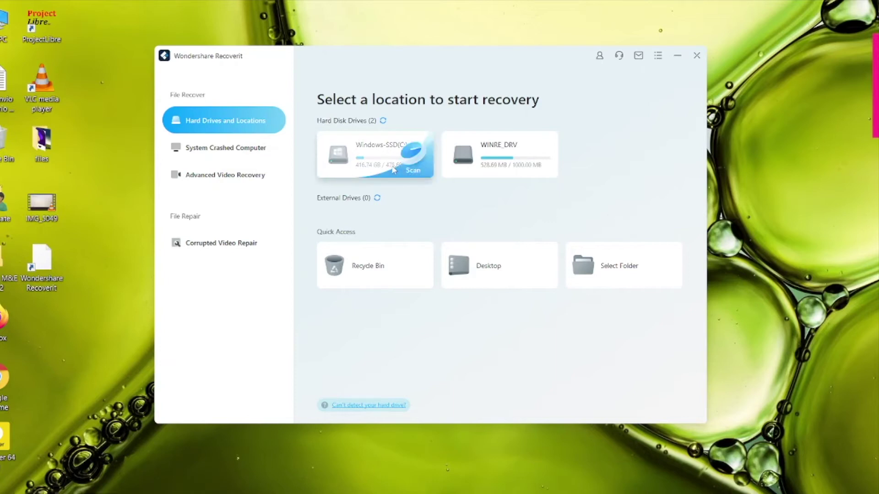
mouse_move(503, 263)
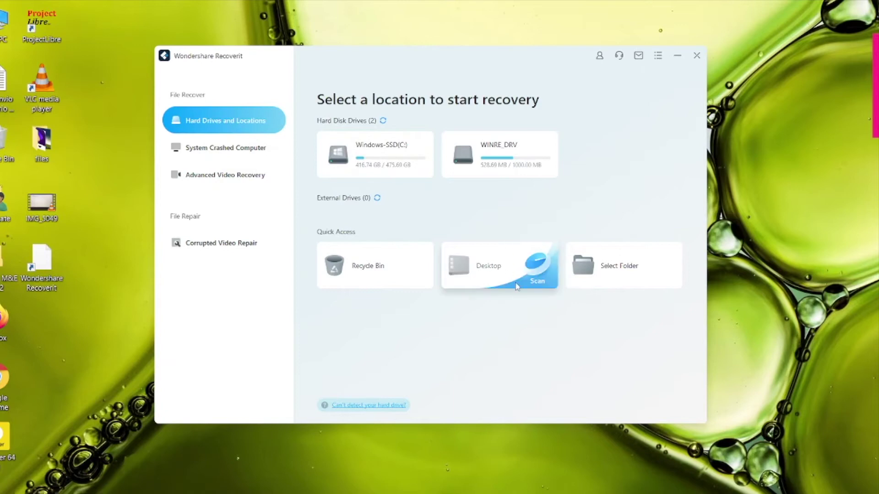
left_click(608, 255)
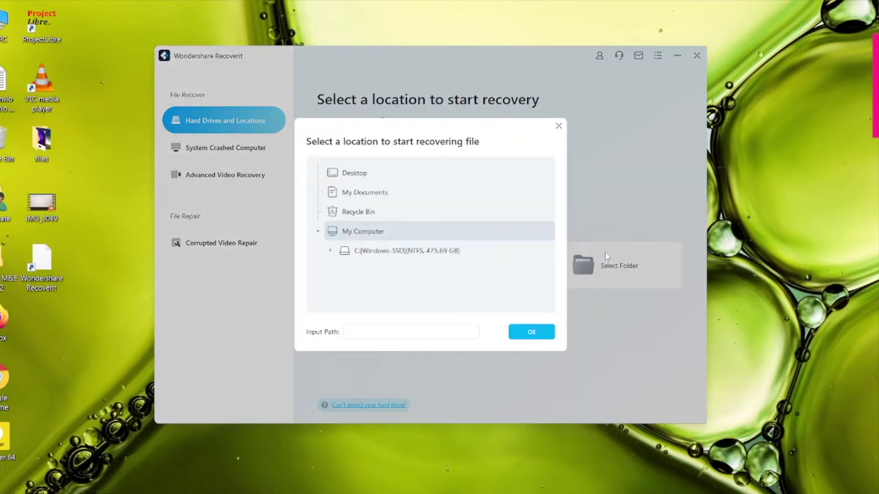
left_click(349, 196)
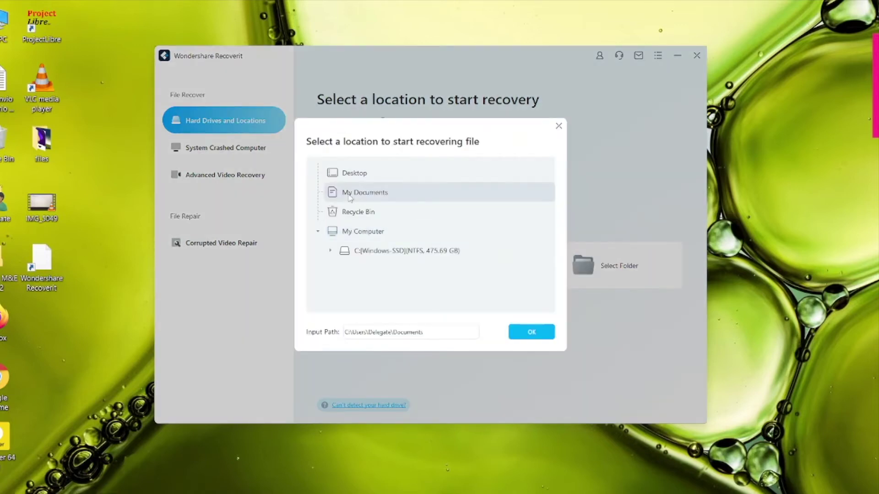
left_click(330, 251)
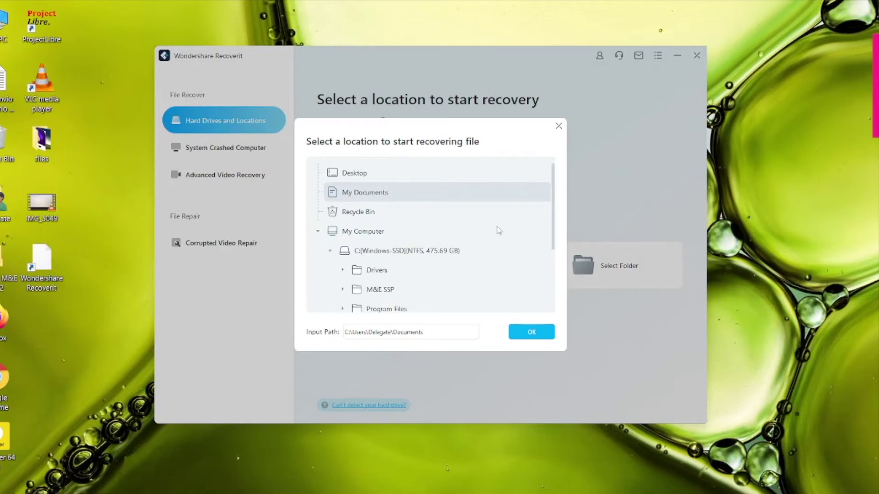
left_click(559, 127)
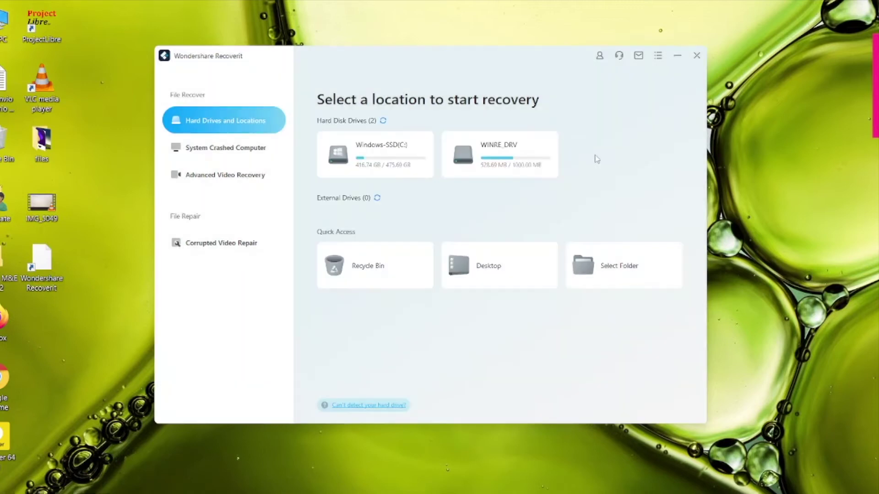
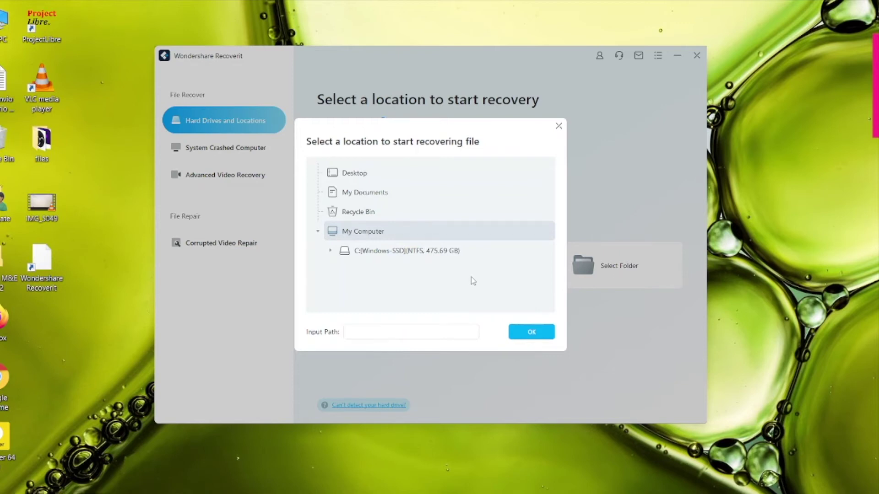
Step: Choose the "files" folder on the Delegate user's Desktop on drive C: as the location to recover from
left_click(331, 252)
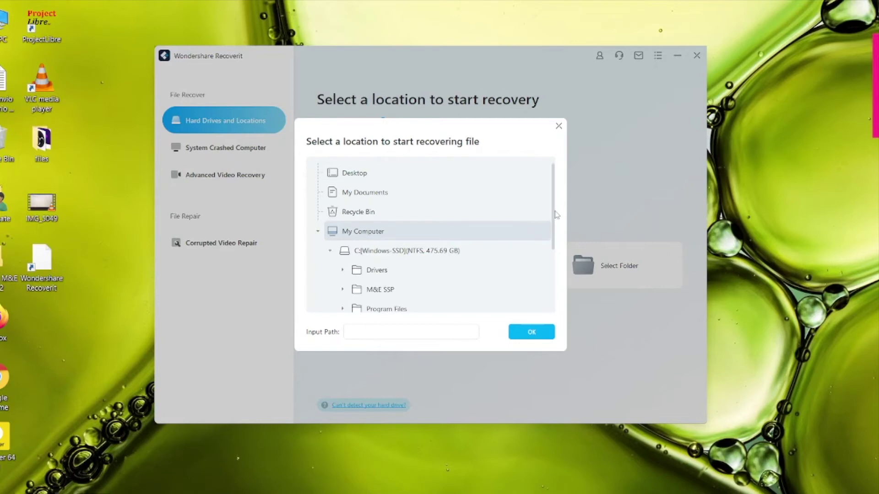
left_click_drag(555, 215, 547, 271)
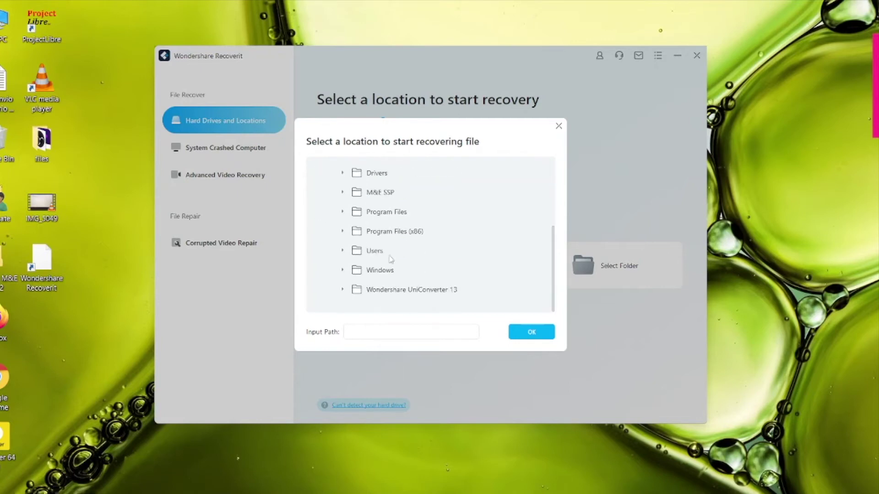
left_click(342, 251)
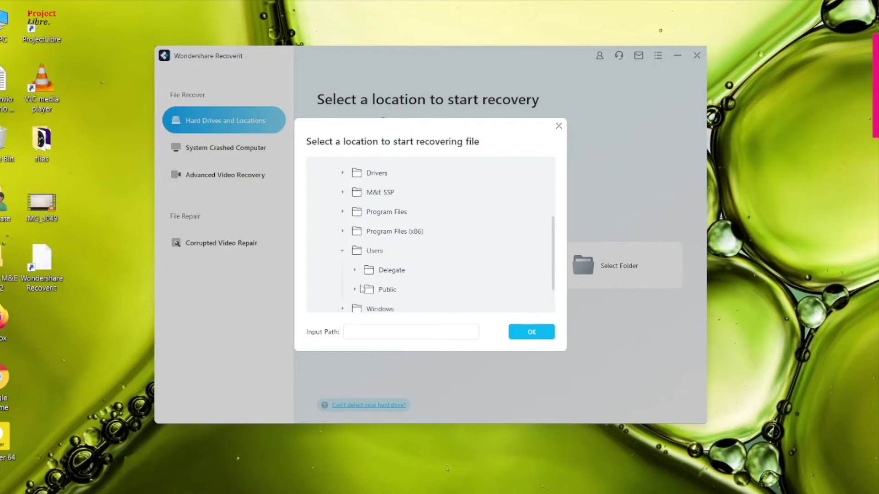
left_click(355, 271)
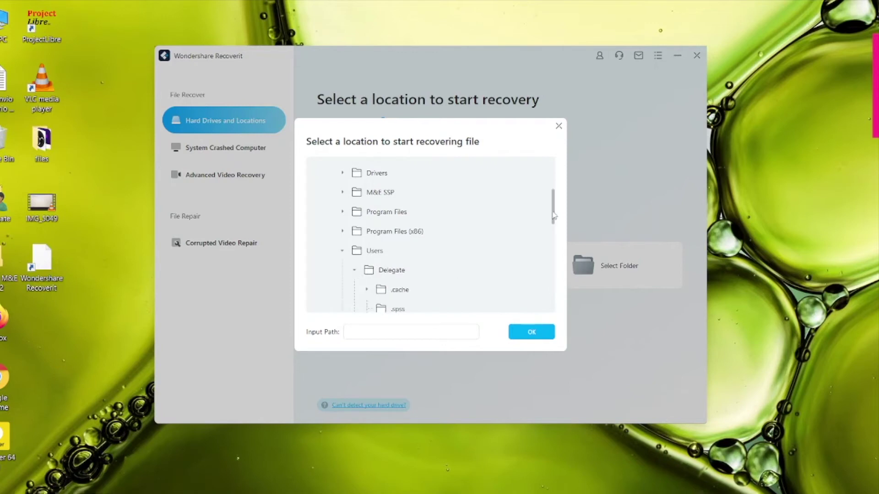
left_click_drag(555, 215, 553, 252)
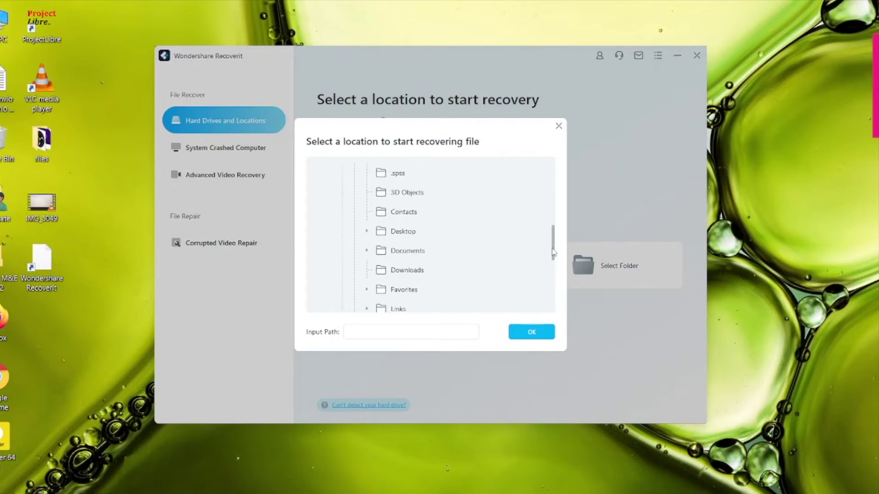
left_click(366, 232)
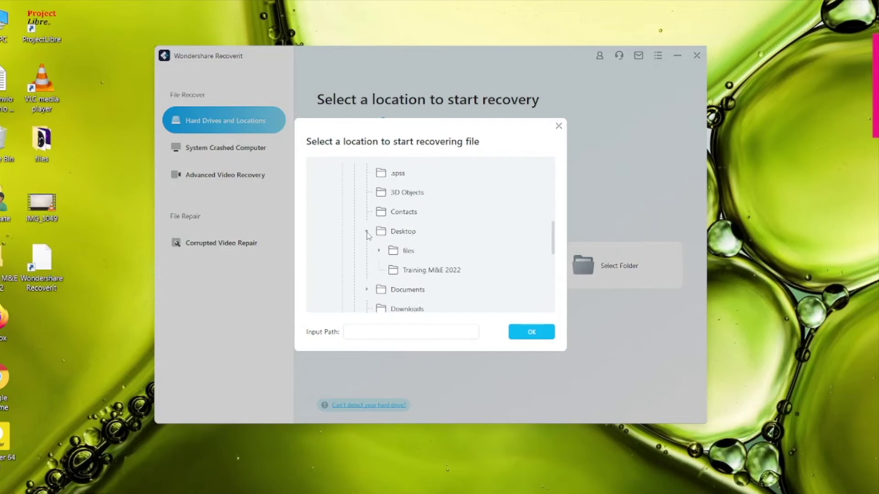
left_click(408, 253)
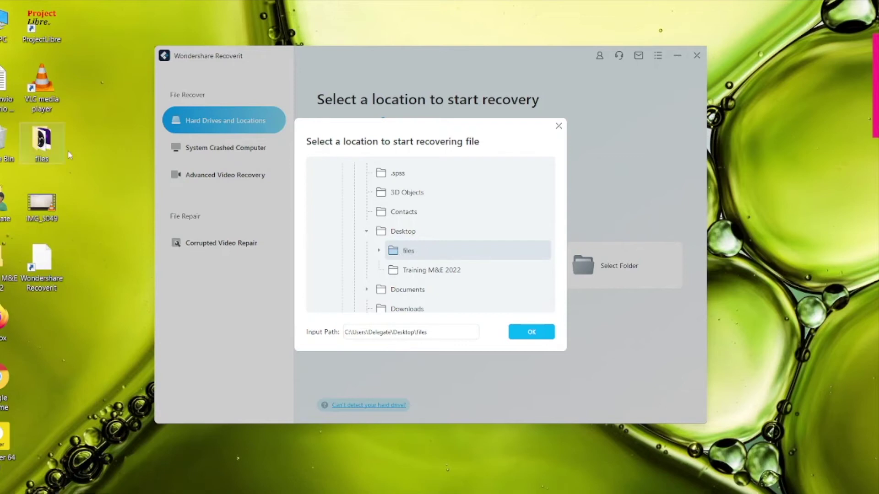
Step: Check the current contents of the desktop "files" folder and scan it for lost files
double_click(42, 142)
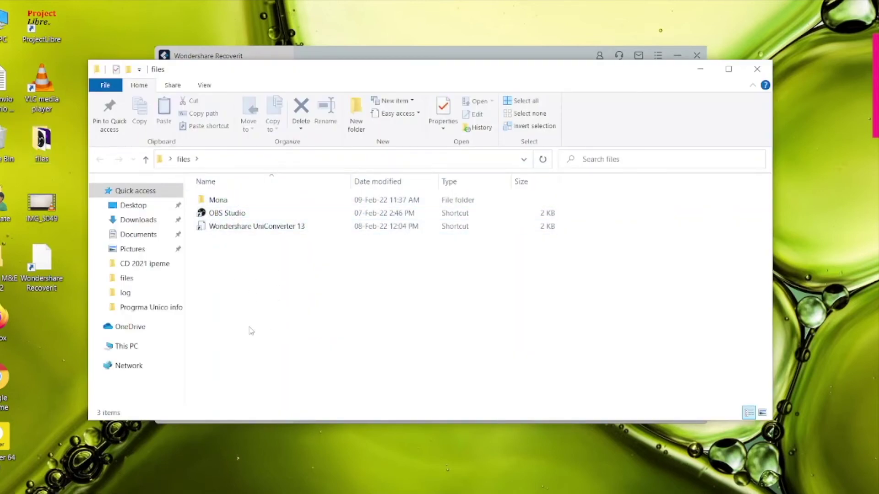
left_click(757, 70)
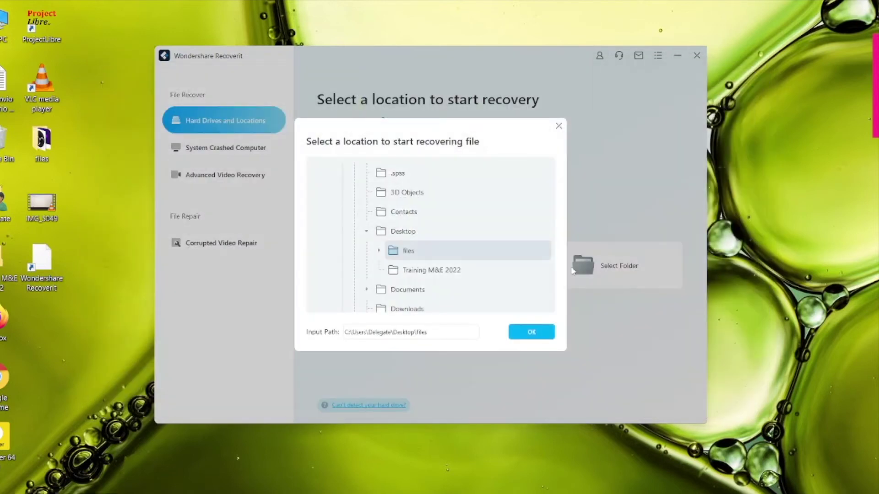
left_click(532, 334)
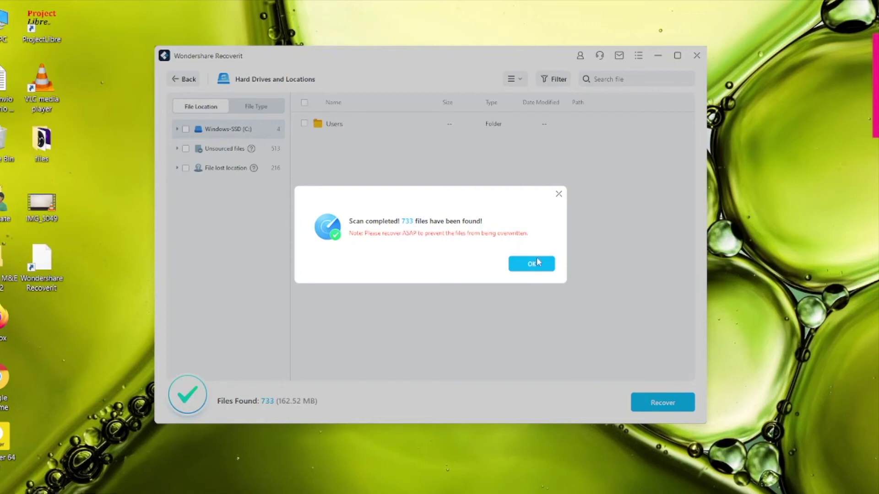
left_click(537, 262)
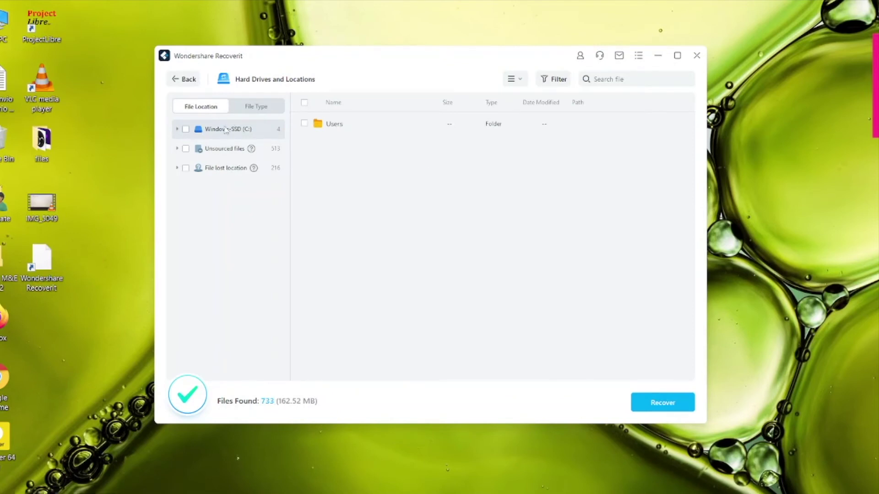
Step: Examine the scan results under Windows-SSD (C:) down to the Desktop "files" folder, and under Unsourced files and File lost location
left_click(177, 129)
left_click(183, 149)
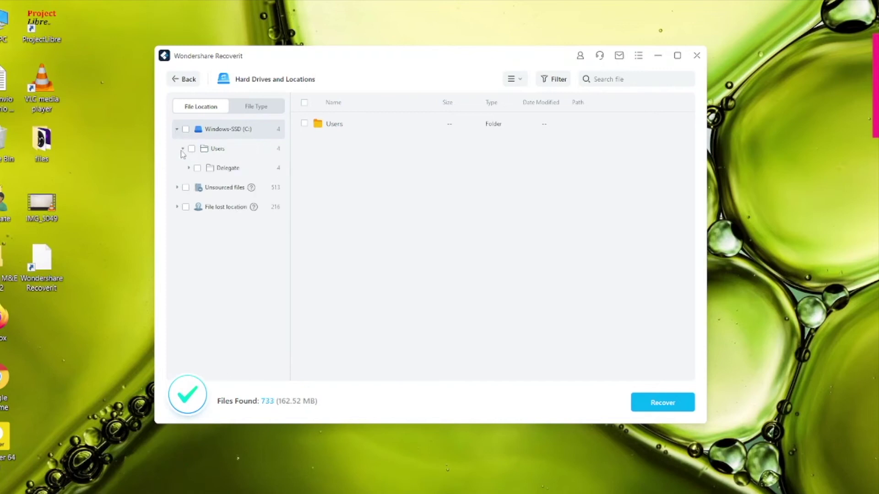
left_click(189, 168)
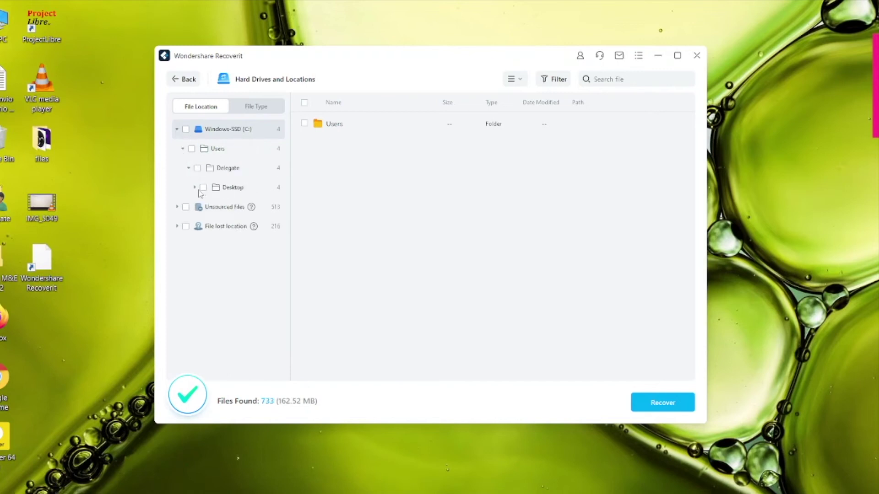
left_click(199, 190)
left_click(196, 188)
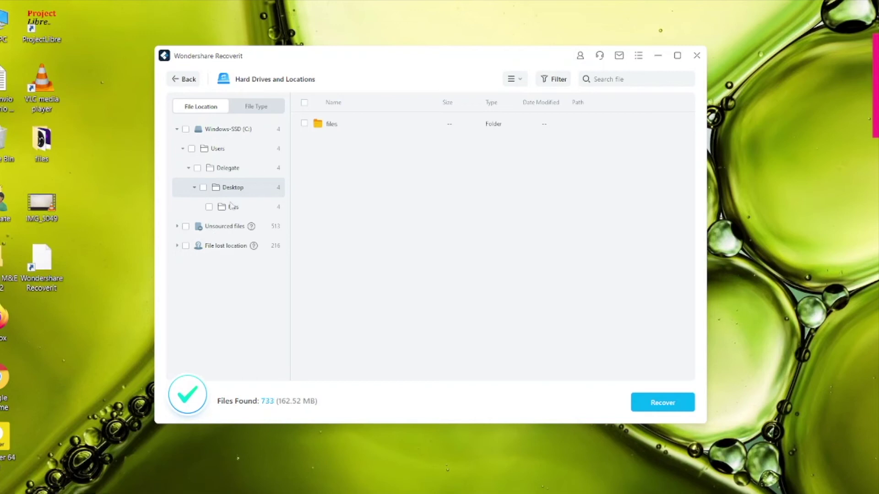
left_click(223, 231)
left_click(222, 248)
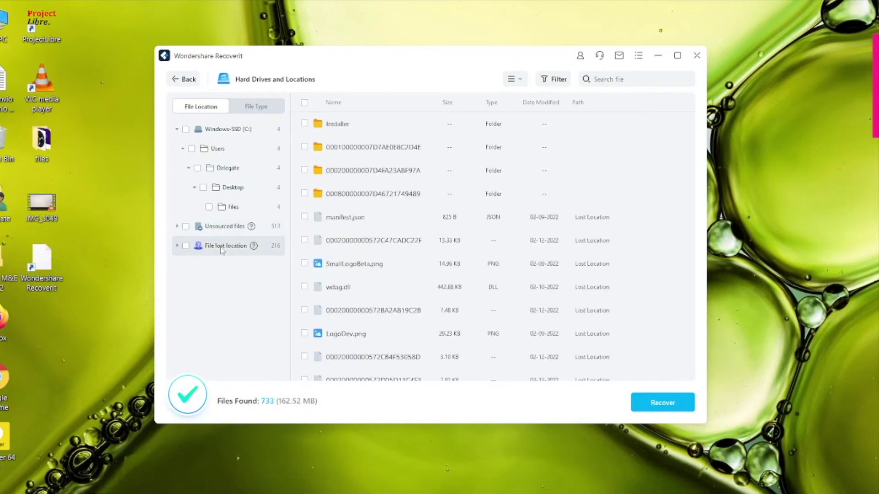
left_click(229, 226)
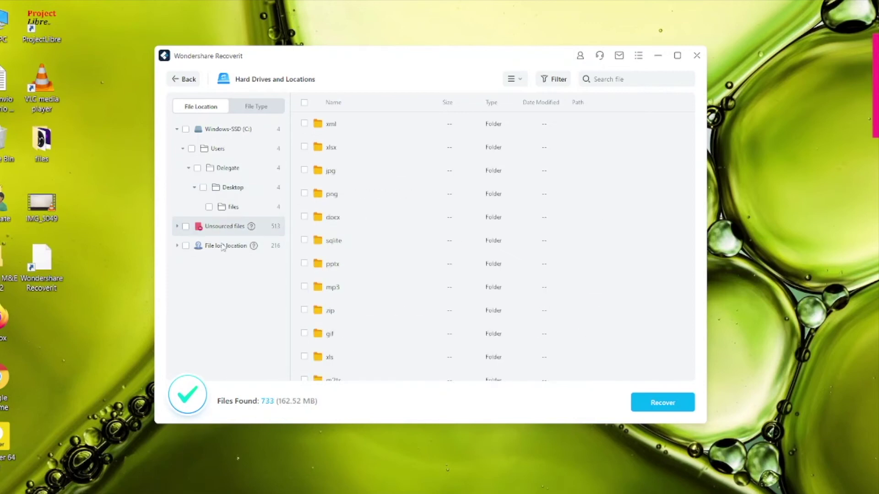
Step: Compare the scan results under File lost location and Unsourced files, and list the found items in the Desktop "files" folder
left_click(220, 250)
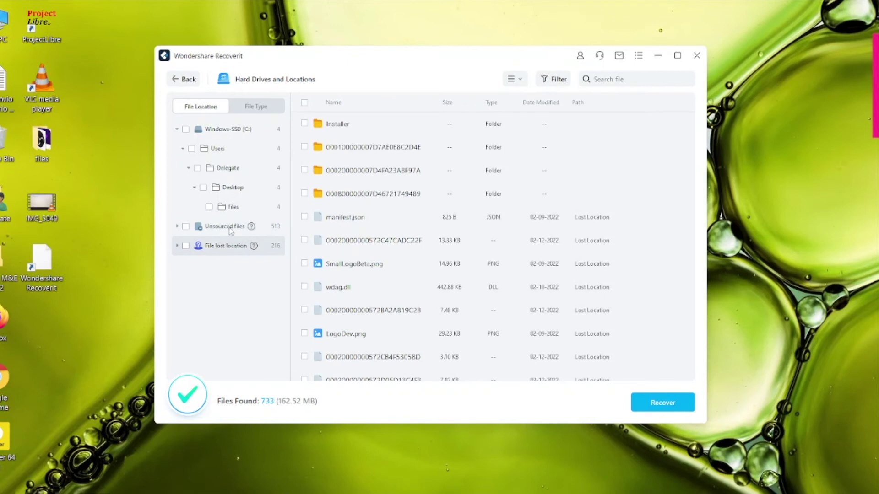
left_click(231, 228)
left_click(228, 247)
left_click(232, 209)
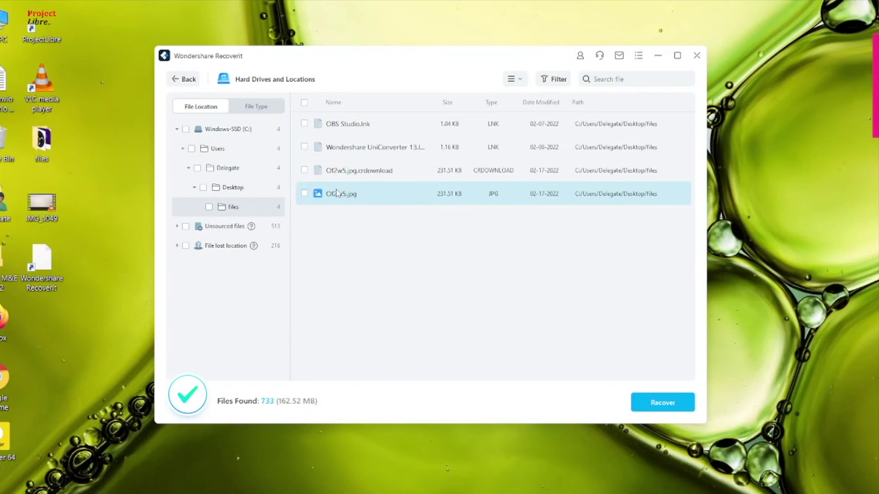
Step: Check the actual contents of the desktop "files" folder beside the scan results and close its window
double_click(41, 143)
left_click_drag(282, 67, 651, 84)
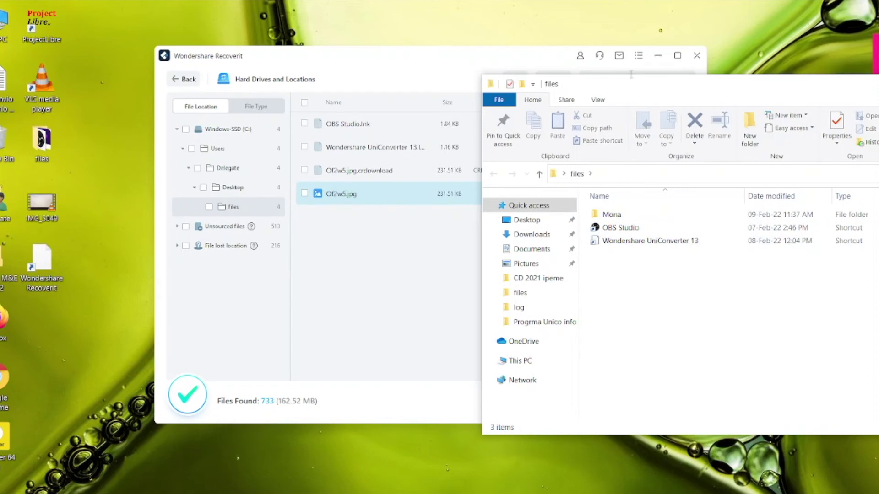
key("alt+F4")
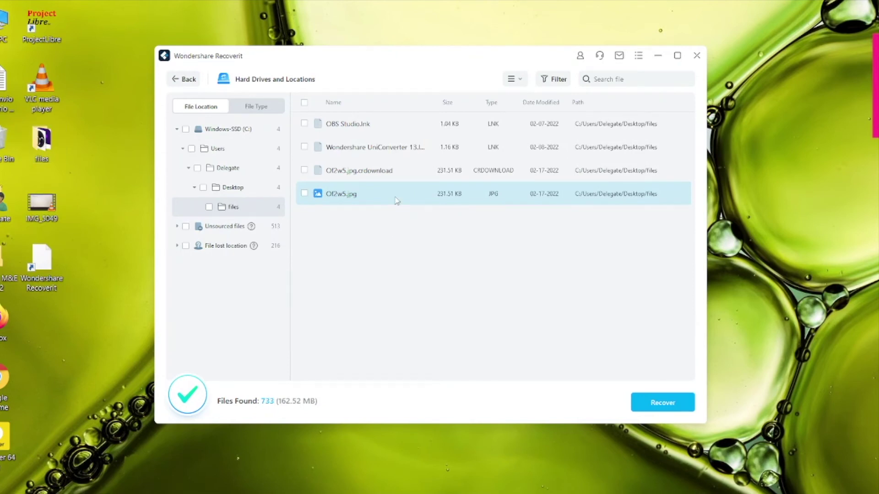
Step: Recover Of2w5.jpg from the scanned "files" folder, saving it to the Delegate user's Desktop on drive C: despite the external-drive suggestion
left_click(303, 194)
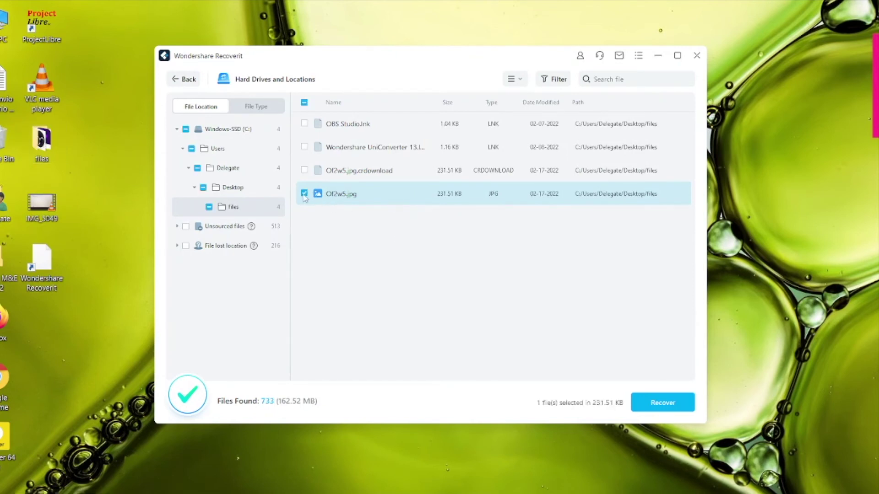
left_click(650, 406)
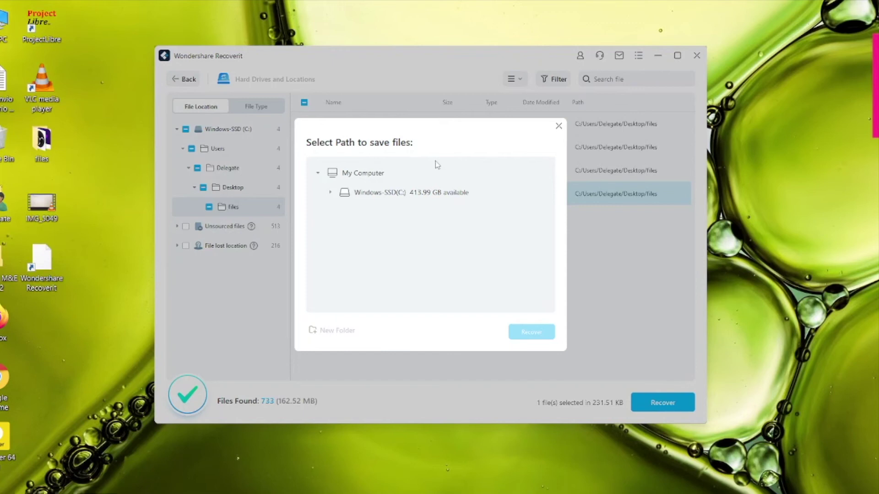
left_click(330, 193)
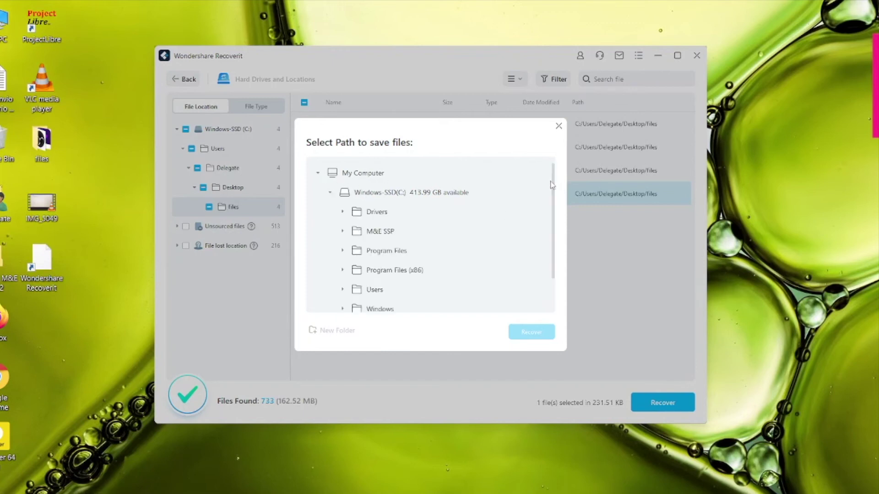
scroll(552, 184, "down", 2)
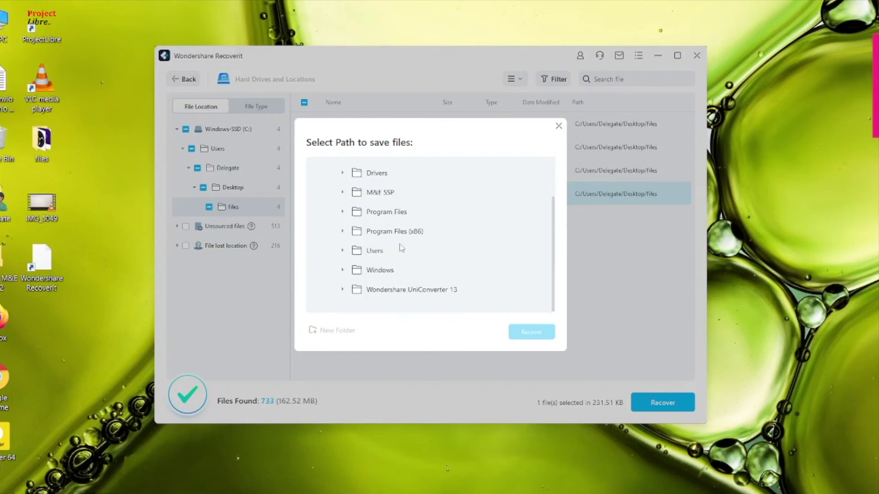
left_click(343, 251)
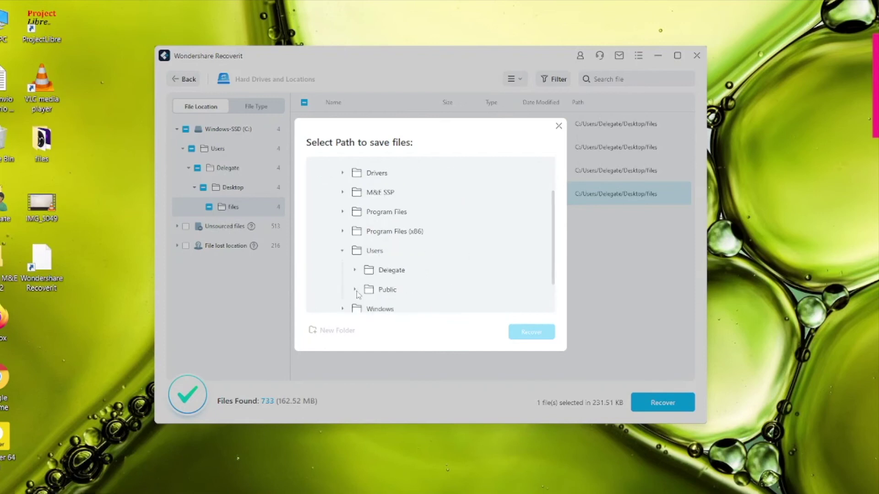
left_click(354, 270)
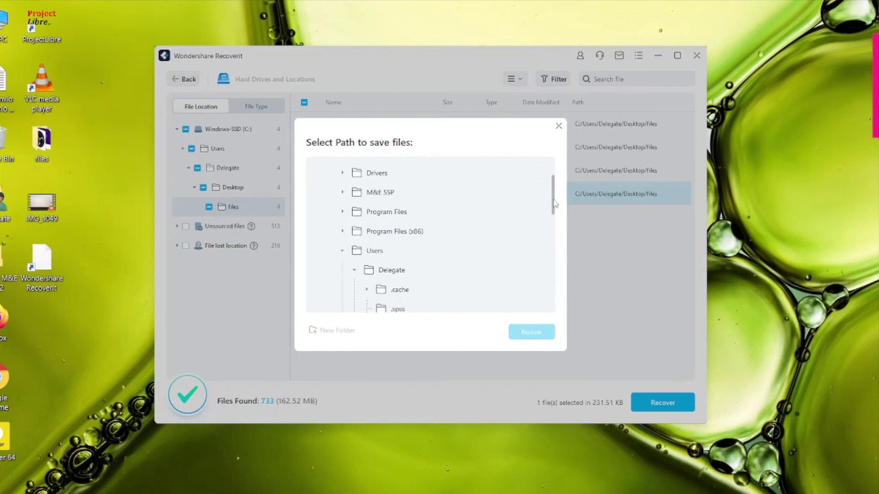
left_click_drag(554, 203, 556, 245)
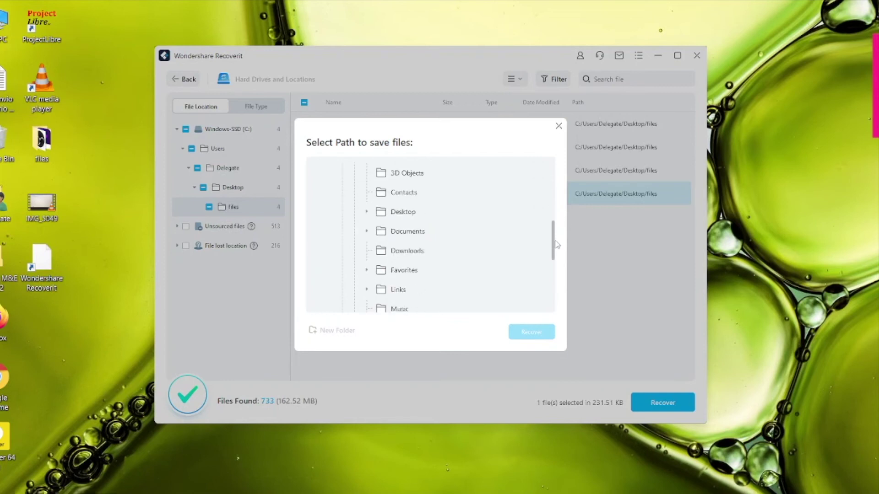
left_click(412, 212)
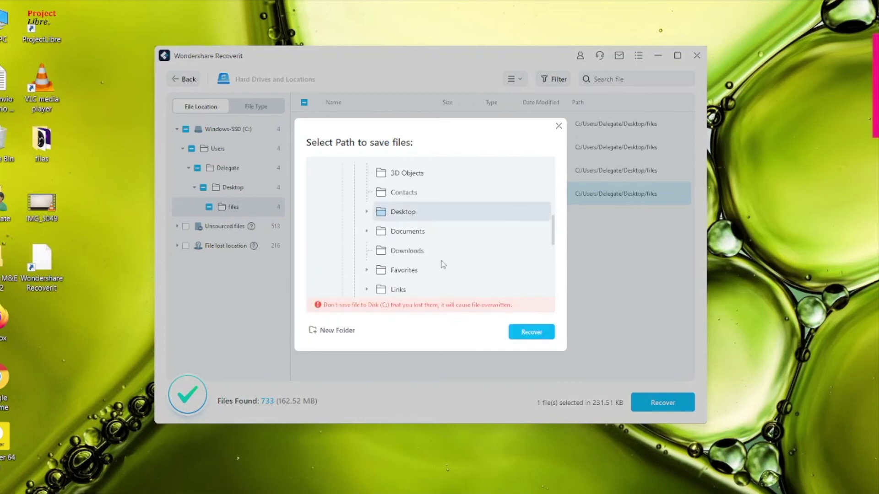
left_click(523, 336)
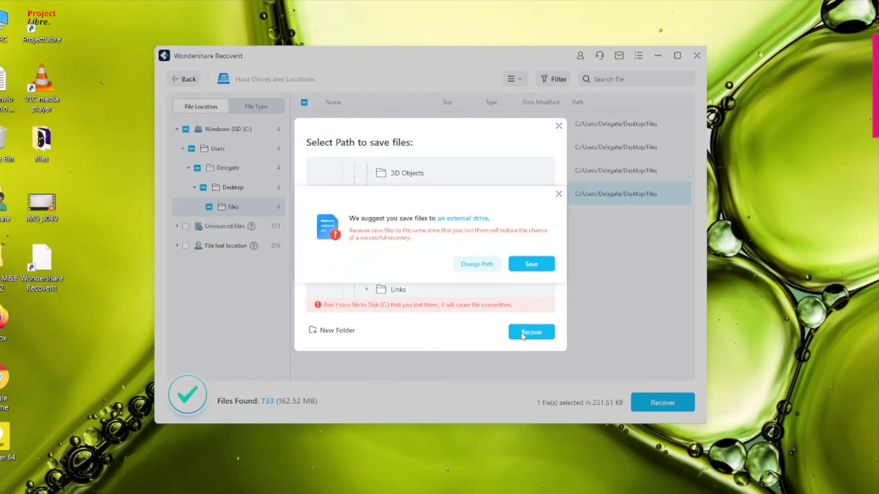
left_click(523, 265)
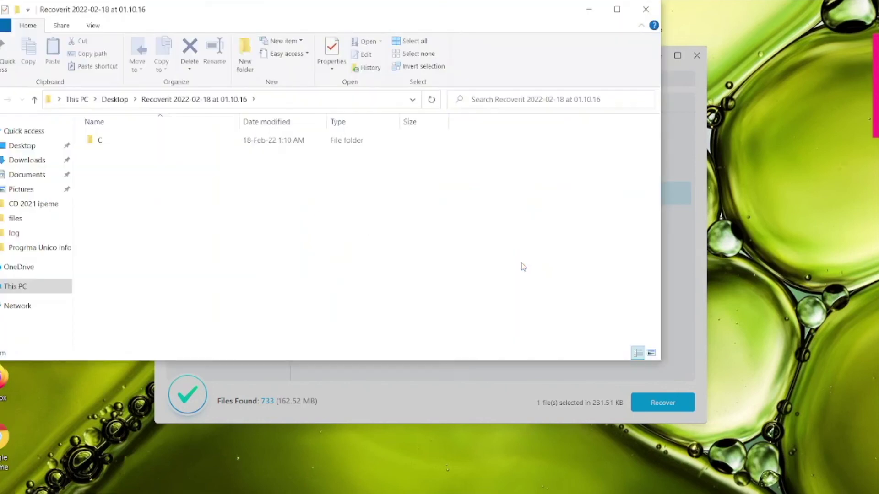
Step: Browse the recovery output folder through C, Users, Delegate and Desktop, and open its "files" folder to check the recovered image
left_click(640, 9)
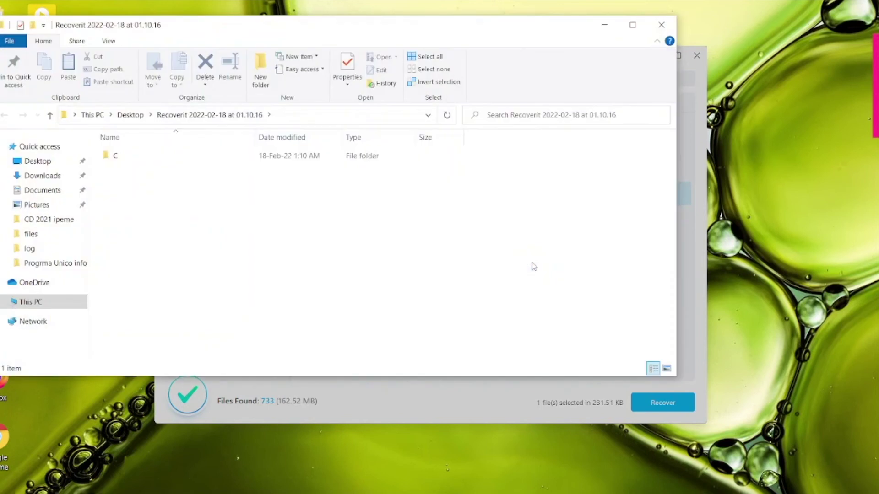
double_click(142, 158)
double_click(141, 157)
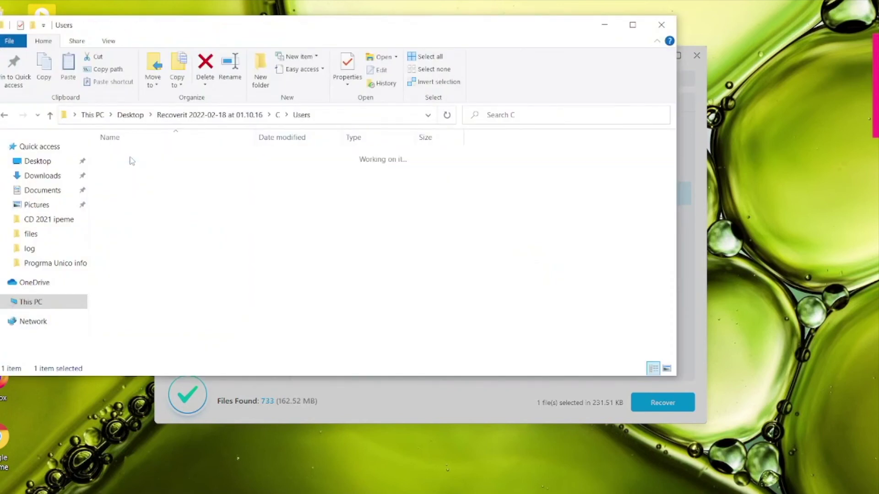
double_click(130, 157)
double_click(130, 157)
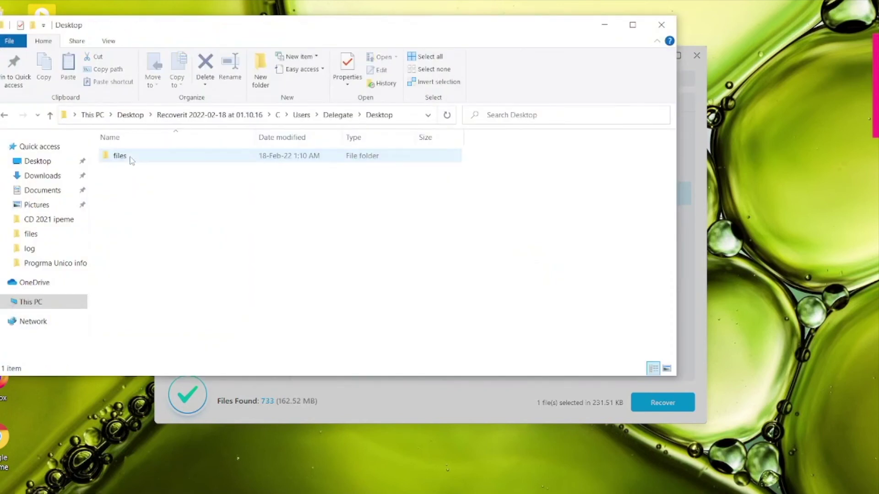
double_click(130, 156)
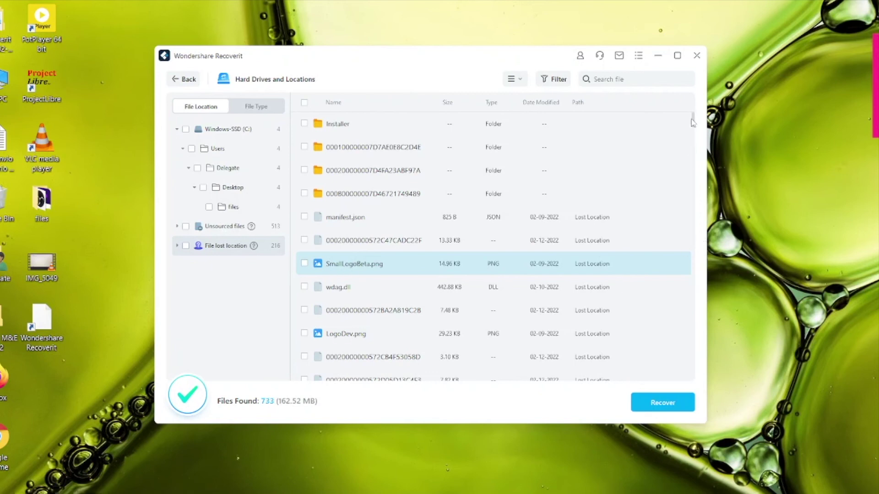
Step: Look through the File lost location results and preview SmallLogoBeta.png
scroll(694, 120, "down", 3)
scroll(693, 118, "up", 3)
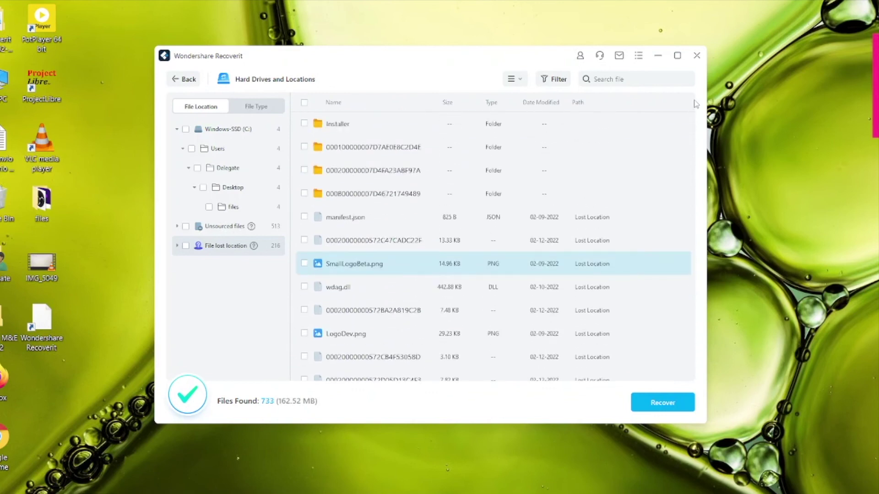
double_click(371, 265)
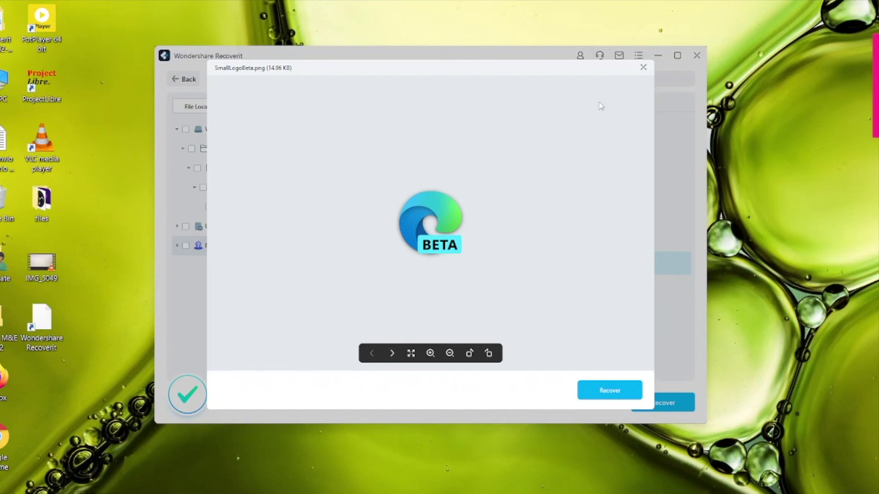
left_click(644, 68)
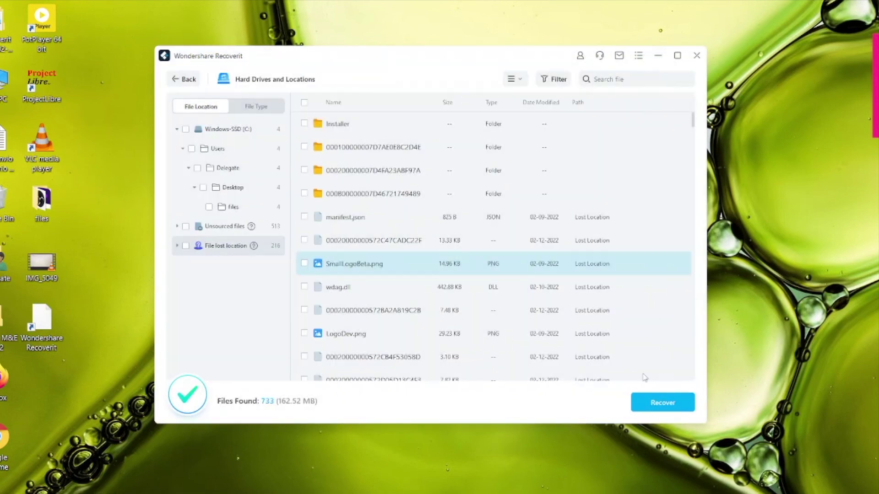
Step: Check the account's Recoverit licences and expiry dates, and preview SmallLogoBeta.png again
left_click(580, 56)
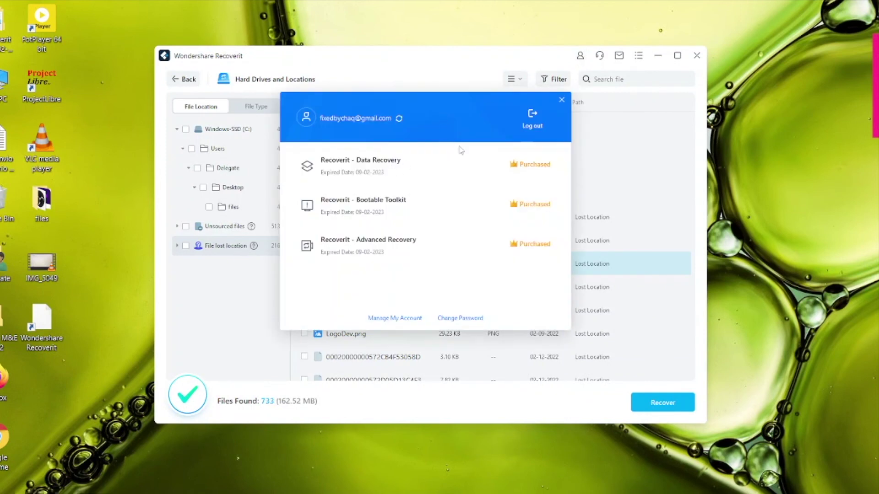
left_click(561, 100)
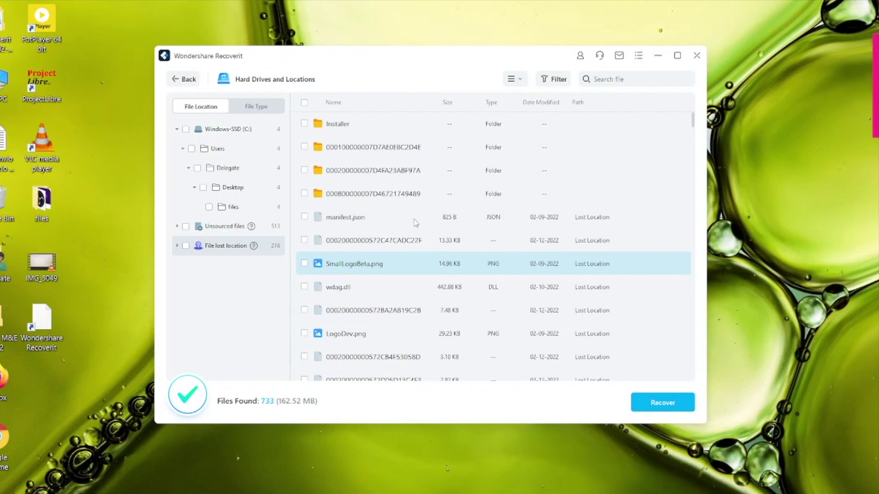
double_click(368, 264)
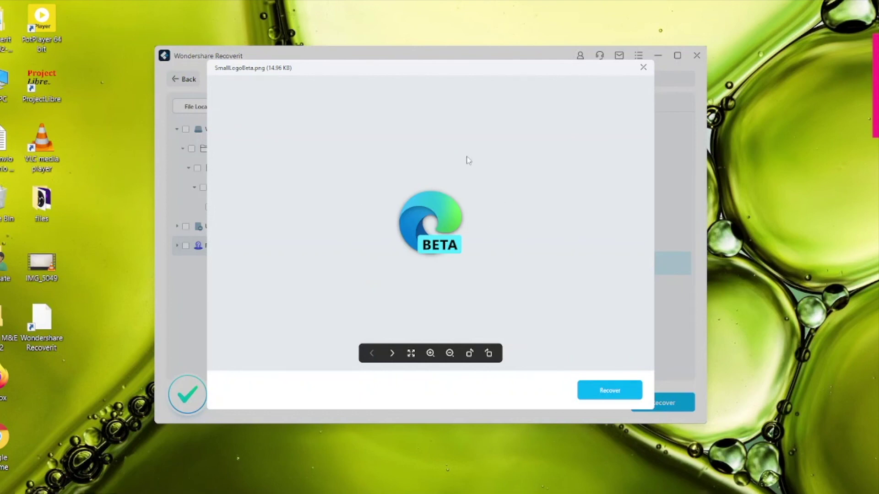
left_click(643, 68)
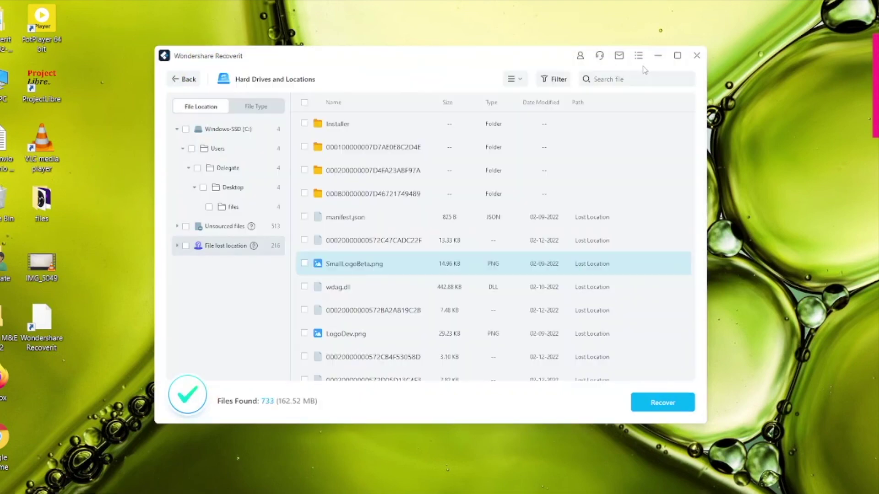